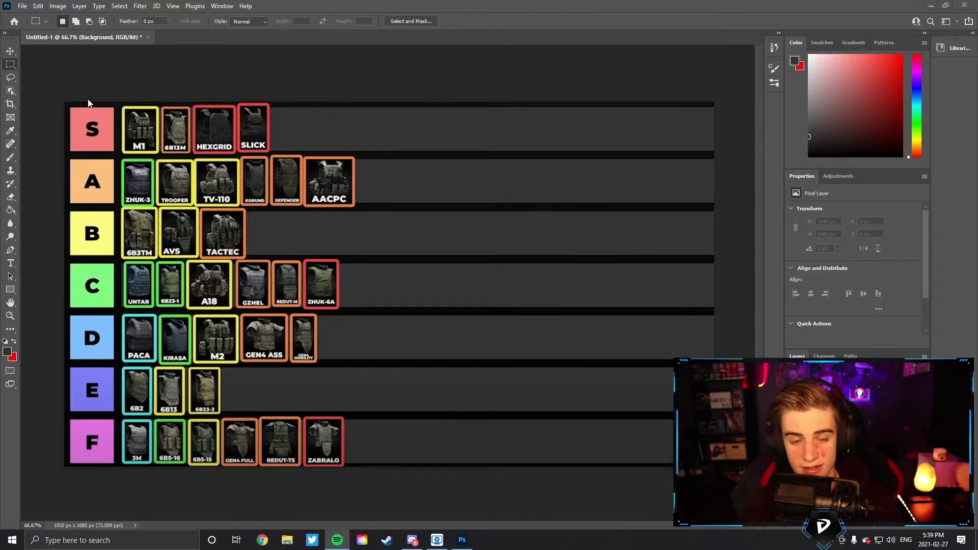
Step: Move the TV-110 tile to the S row and the M1 tile into the gap left in the A row
key(v)
click(216, 181)
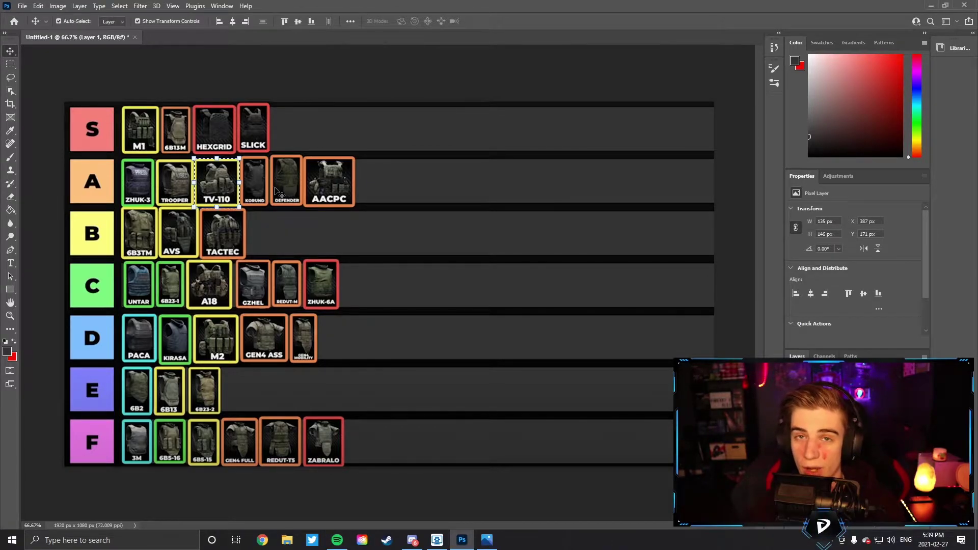
drag(223, 185, 300, 132)
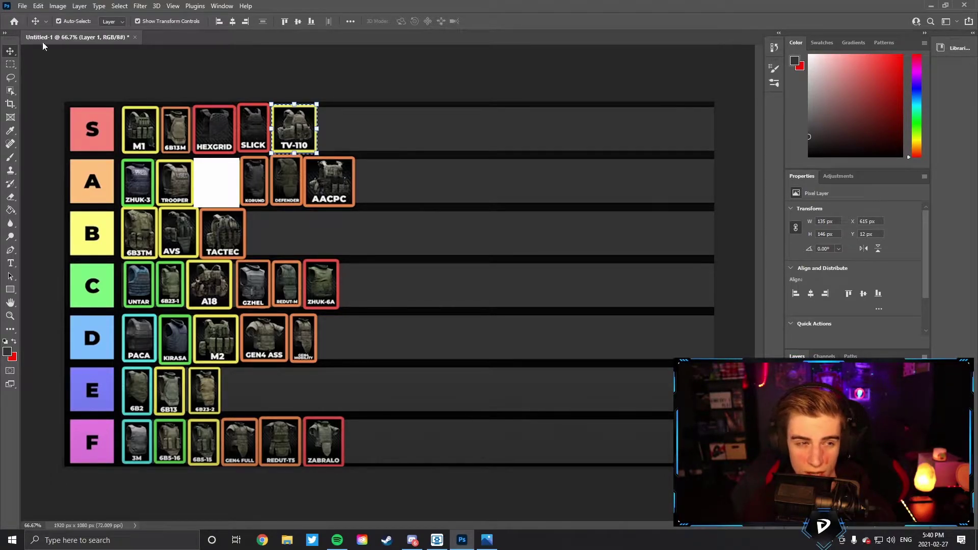
key(m)
drag(122, 105, 218, 182)
key(v)
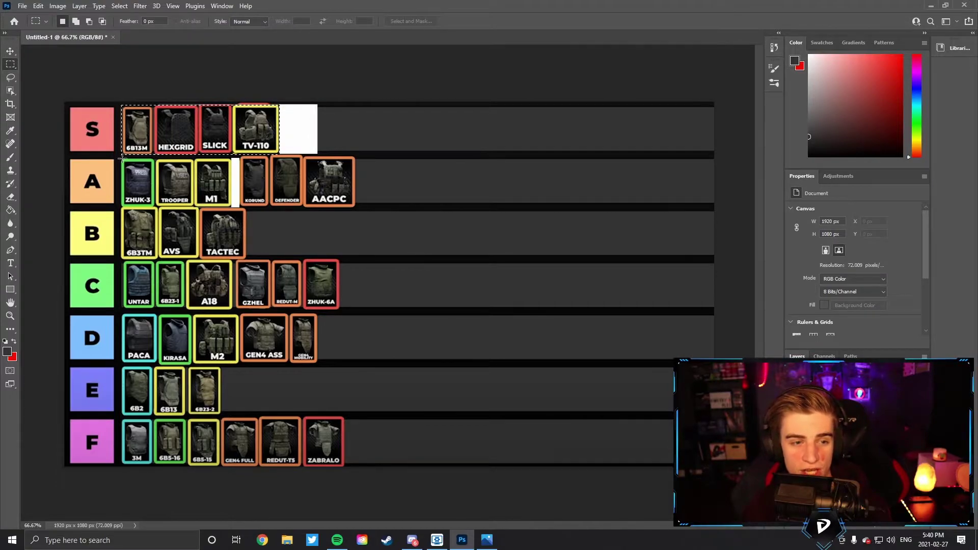
Step: Move the ZHUK-3 tile from A to the end of the B row and the UNTAR tile from C to the end of the F row
drag(122, 159, 155, 207)
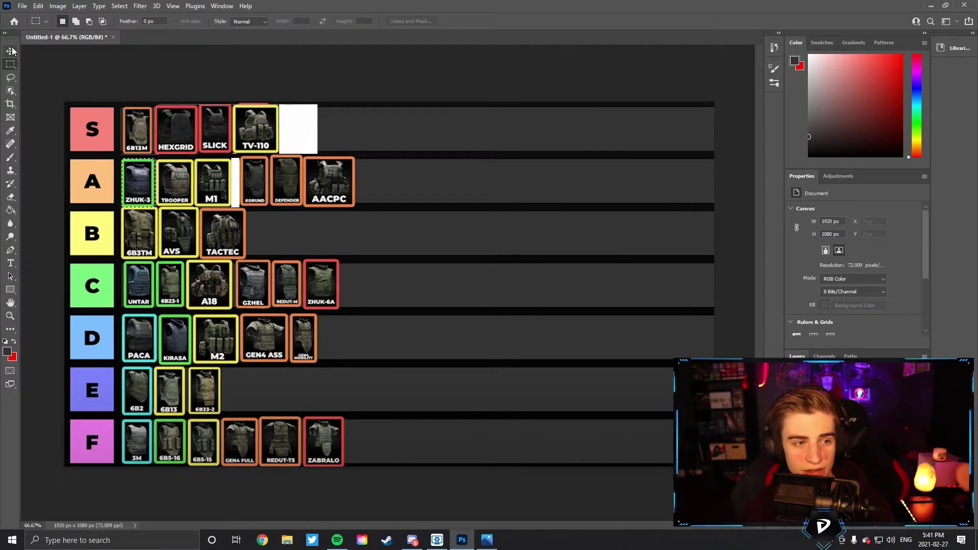
click(10, 52)
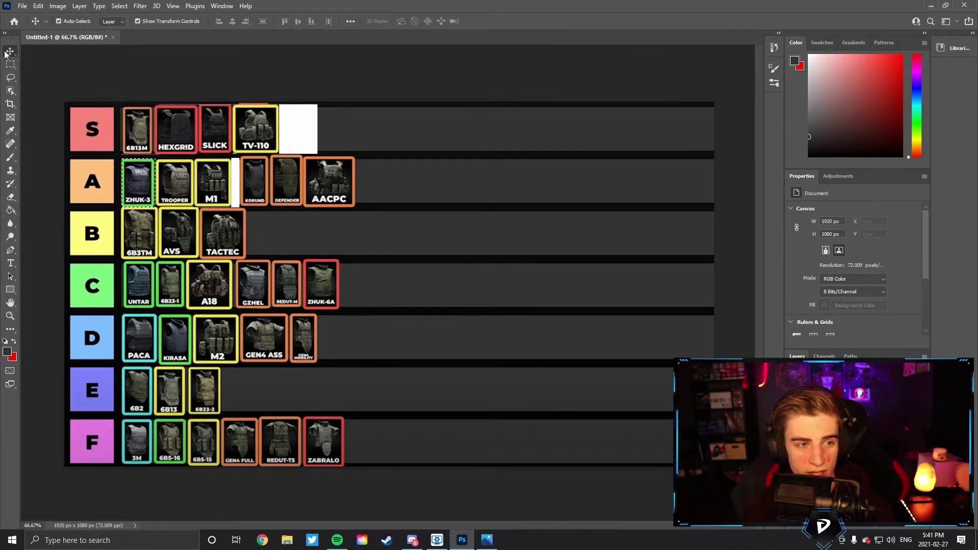
drag(143, 191, 270, 241)
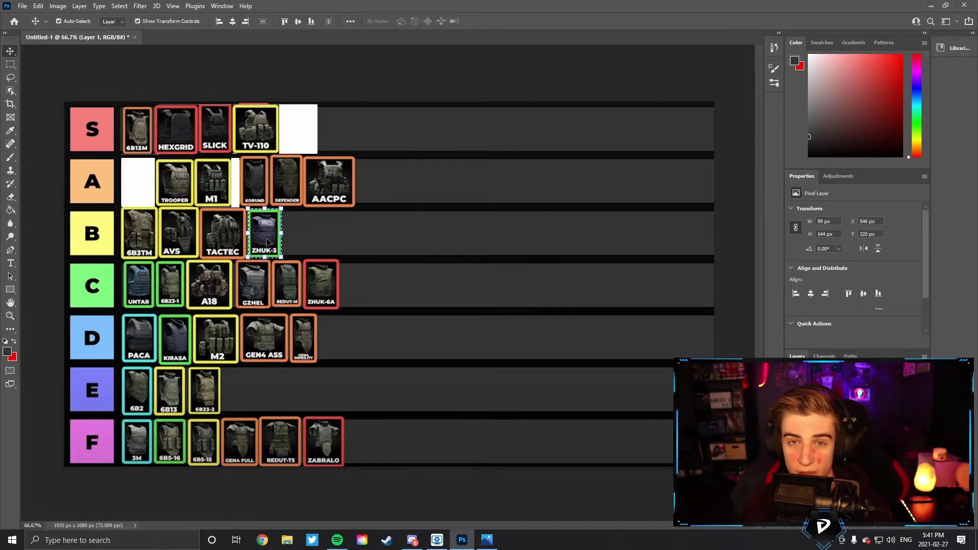
key(m)
mouse_move(124, 260)
mouse_down()
mouse_move(154, 309)
mouse_move(168, 298)
mouse_move(357, 401)
mouse_move(360, 440)
mouse_up()
key(v)
Step: Move the TROOPER and KORUND tiles from the A row to the end of the B row
key(m)
mouse_move(154, 157)
mouse_down()
mouse_move(198, 210)
mouse_move(280, 217)
mouse_move(301, 230)
mouse_up()
key(v)
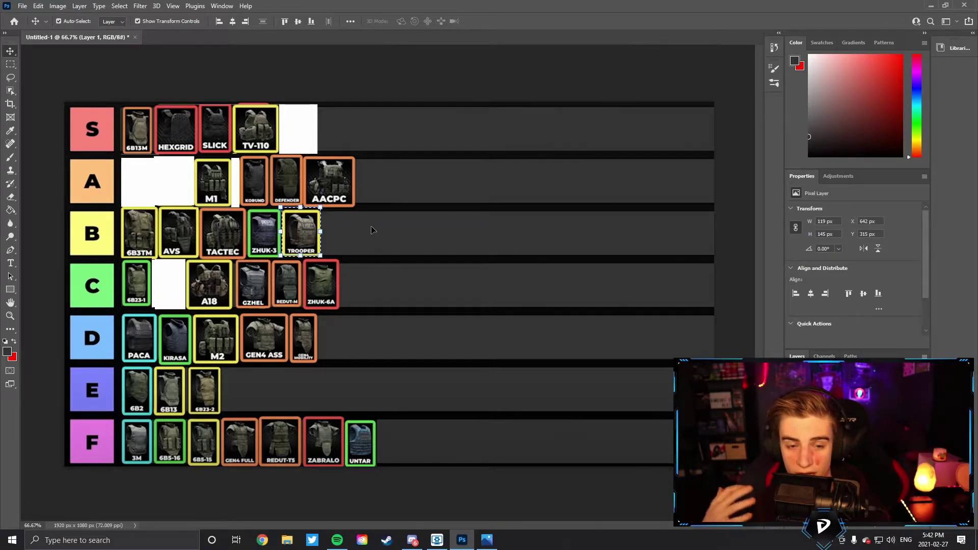
click(10, 64)
drag(239, 155, 332, 236)
key(v)
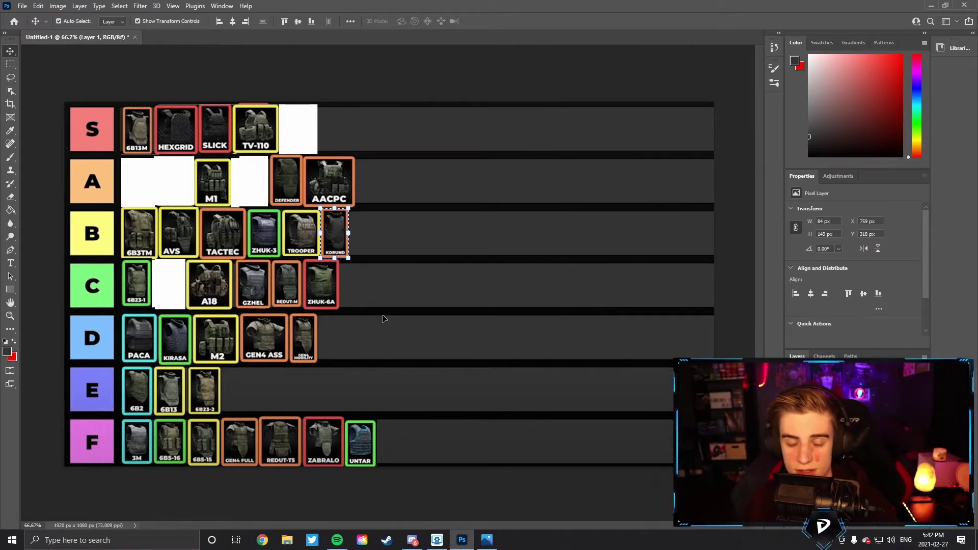
Step: Move the GEN4 MOBILITY tile from the D row to the end of the B row, beside KORUND
key(m)
drag(290, 314, 317, 362)
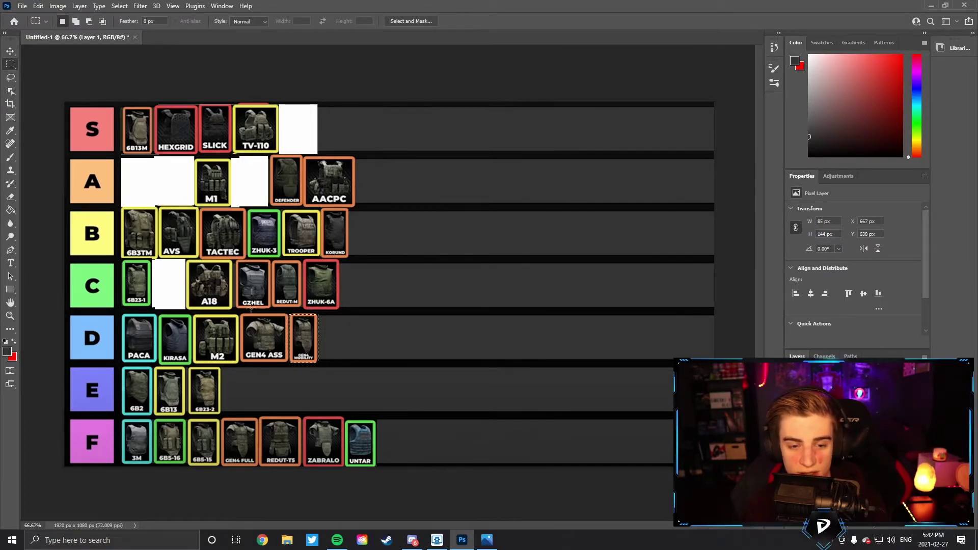
click(12, 53)
drag(305, 352, 366, 247)
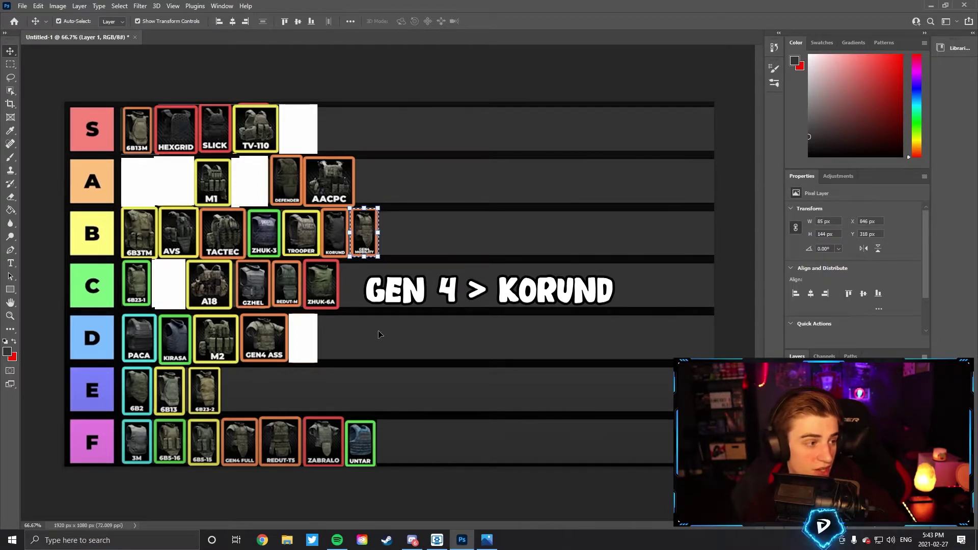
Step: Move the 6B3TM tile to the start of the A row and the TACTEC tile to that row's end, beside AACPC
key(m)
drag(121, 208, 141, 185)
key(v)
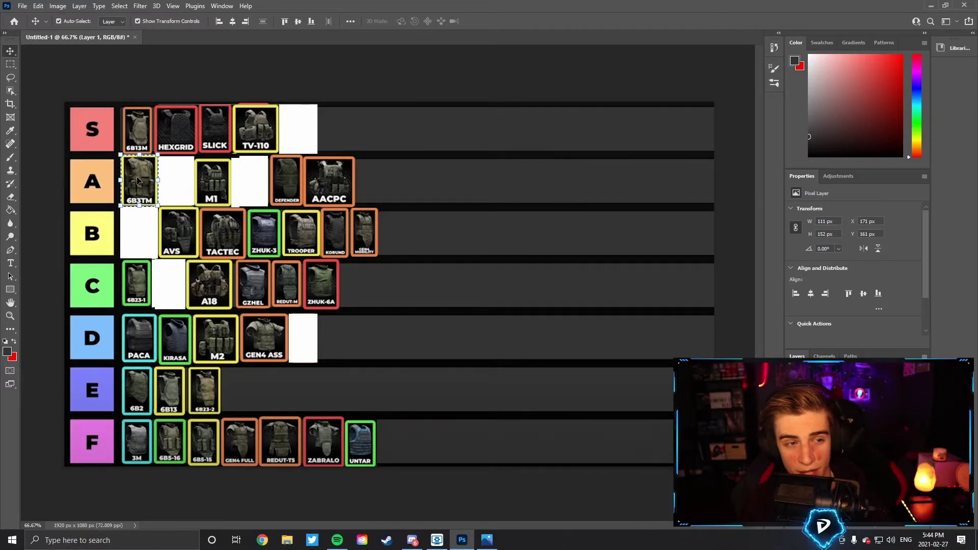
click(6, 63)
drag(200, 209, 314, 178)
click(11, 51)
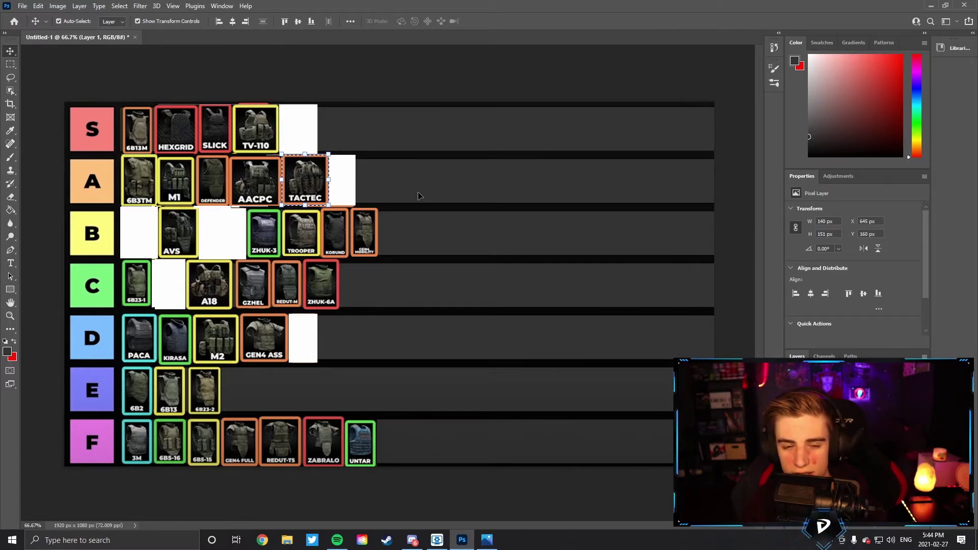
Step: Close the gaps between the B row tiles and move the PACA tile from D to the end of the F row
click(11, 64)
drag(246, 208, 356, 232)
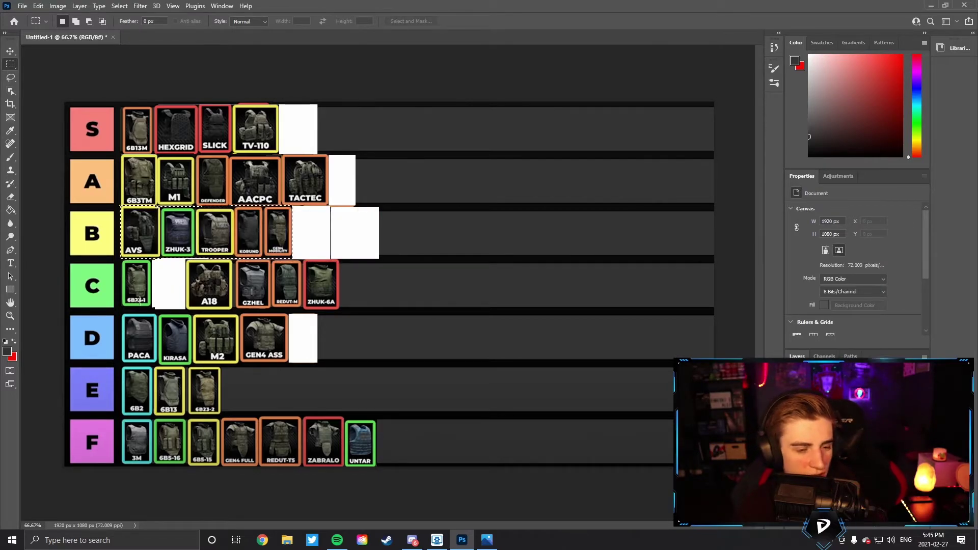
drag(122, 313, 158, 363)
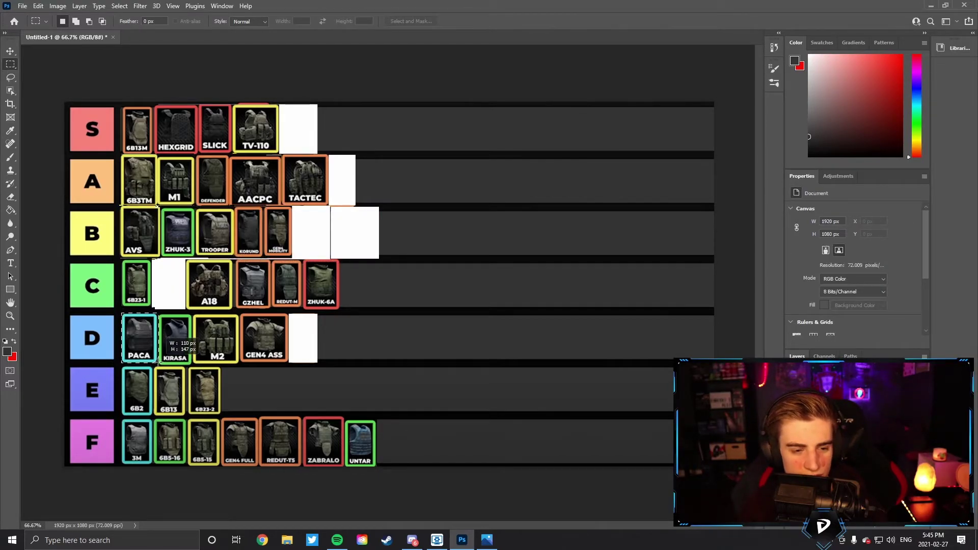
drag(148, 327, 404, 429)
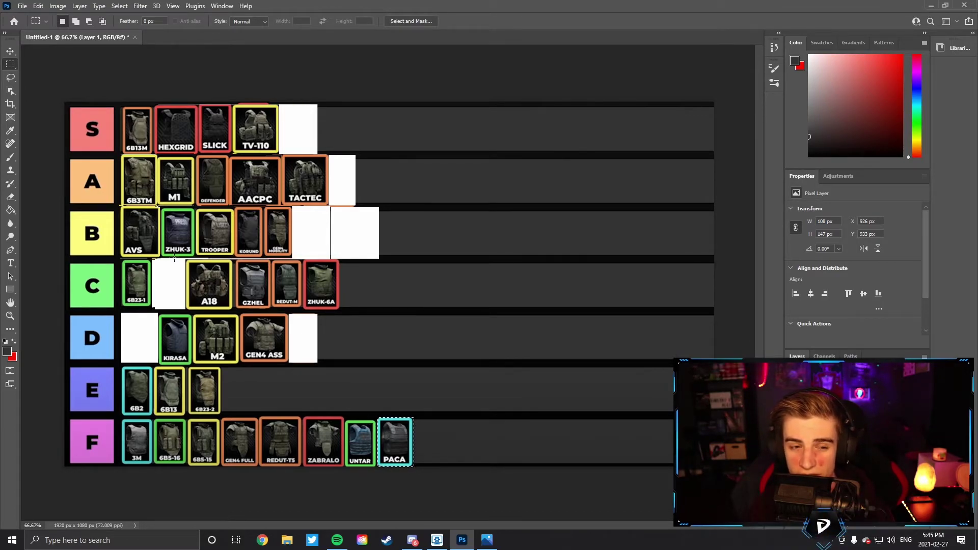
Step: Move the 6B2 tile from E to the end of the F row and the KIRASA tile from D into the vacated E slot
drag(122, 366, 432, 441)
key(v)
key(m)
drag(157, 311, 143, 394)
key(v)
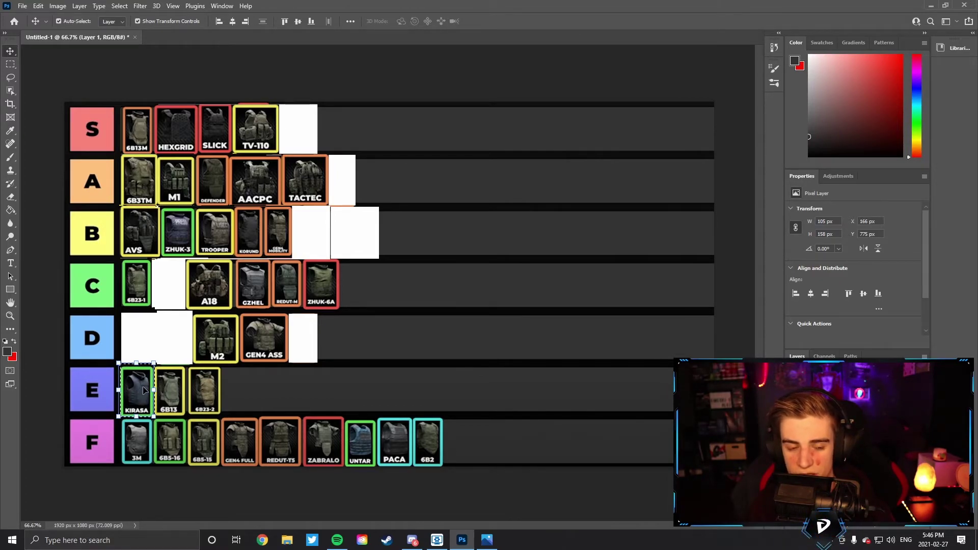
Step: Move the 6B23-1 tile from C to the start of the D row and shift M2 and GEN4 ASS left beside it
key(m)
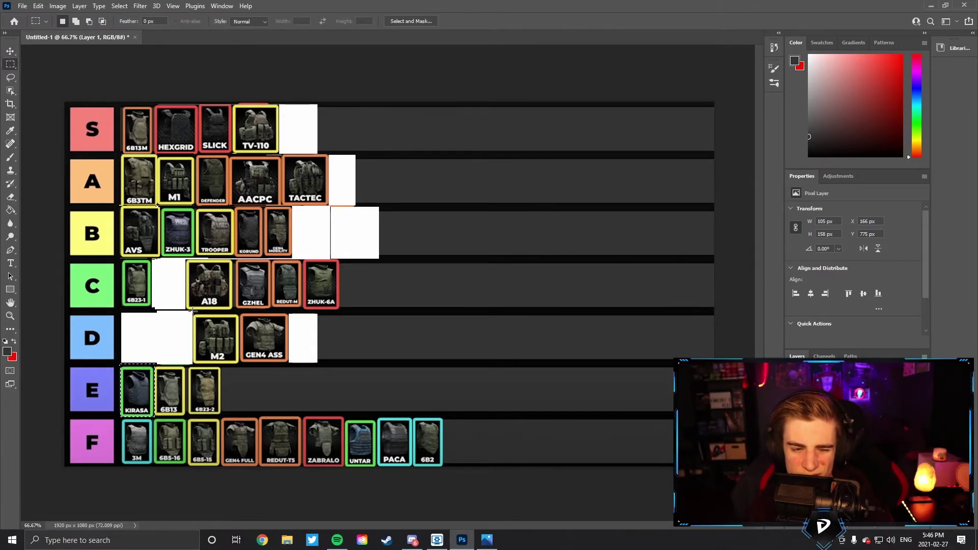
mouse_move(121, 257)
mouse_down()
mouse_move(157, 309)
mouse_move(142, 335)
mouse_up()
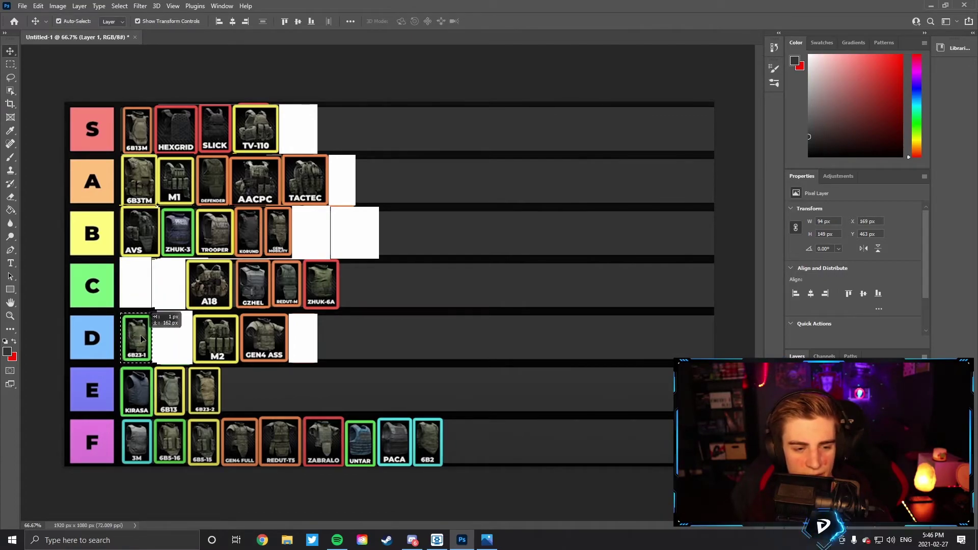
click(10, 64)
drag(191, 311, 291, 363)
click(10, 51)
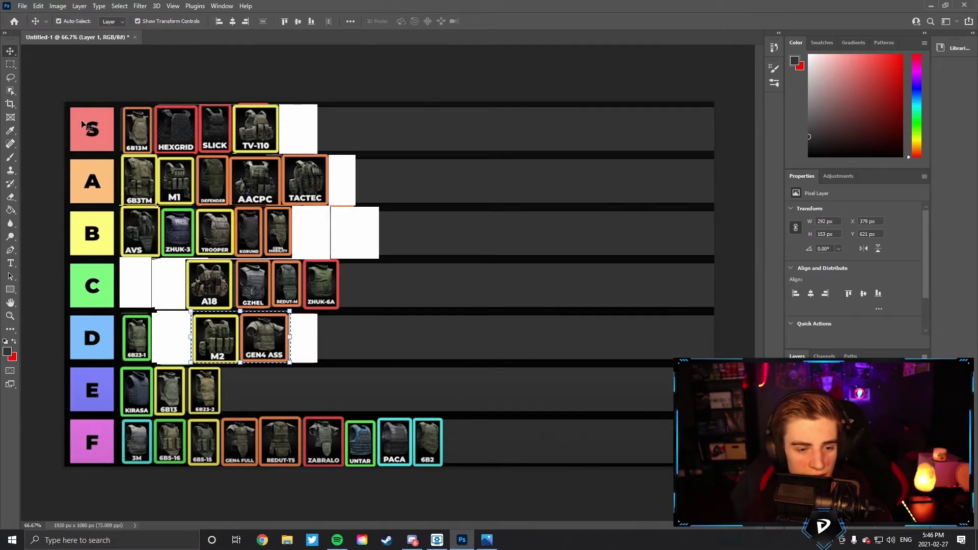
drag(251, 335, 209, 335)
key(ctrl+d)
Step: Move the M2 tile from D to the start of the C row and the GZHEL tile from C to the D row beside 6B23-1
key(m)
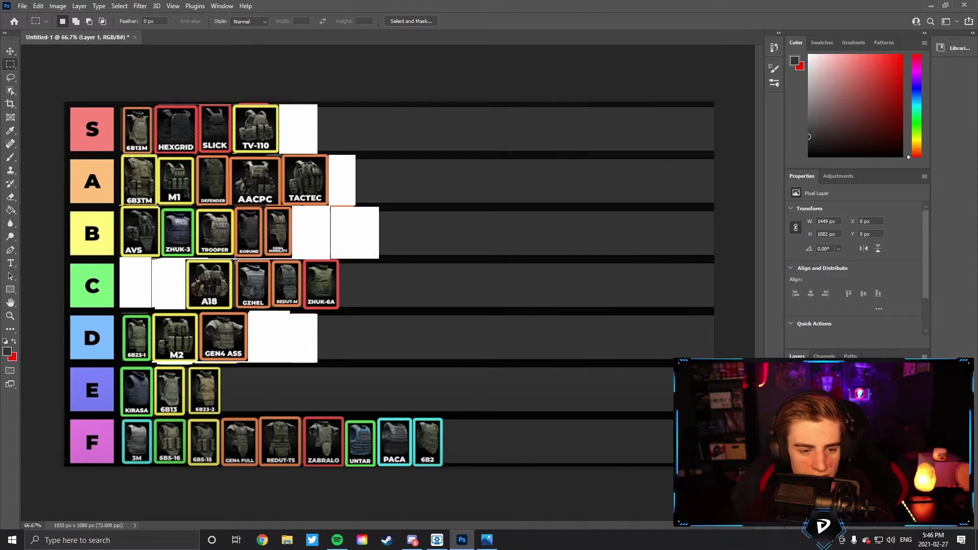
drag(152, 312, 198, 363)
key(v)
drag(171, 327, 136, 273)
key(m)
key(v)
drag(272, 258, 176, 341)
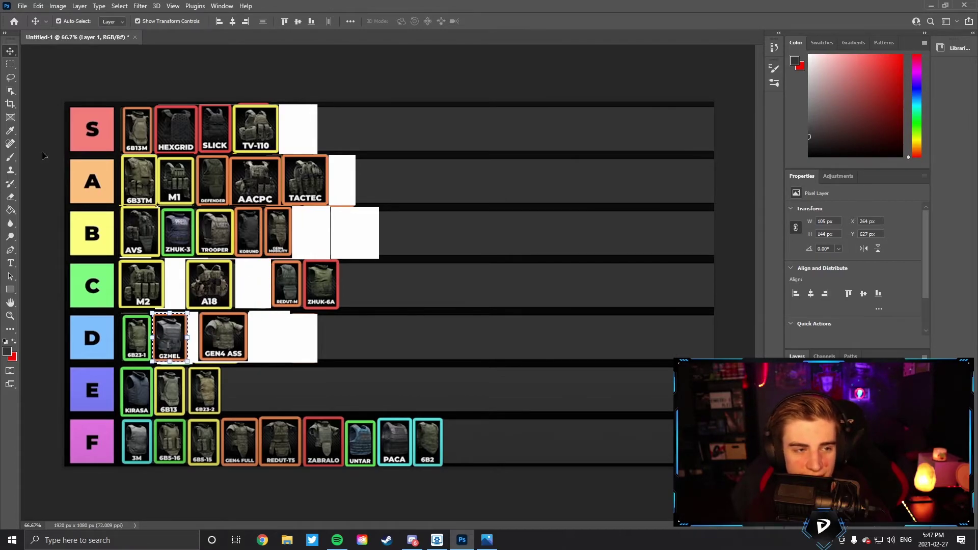
Step: Shift the GEN4 ASS tile left against GZHEL in the D row and deselect it
click(11, 64)
click(296, 360)
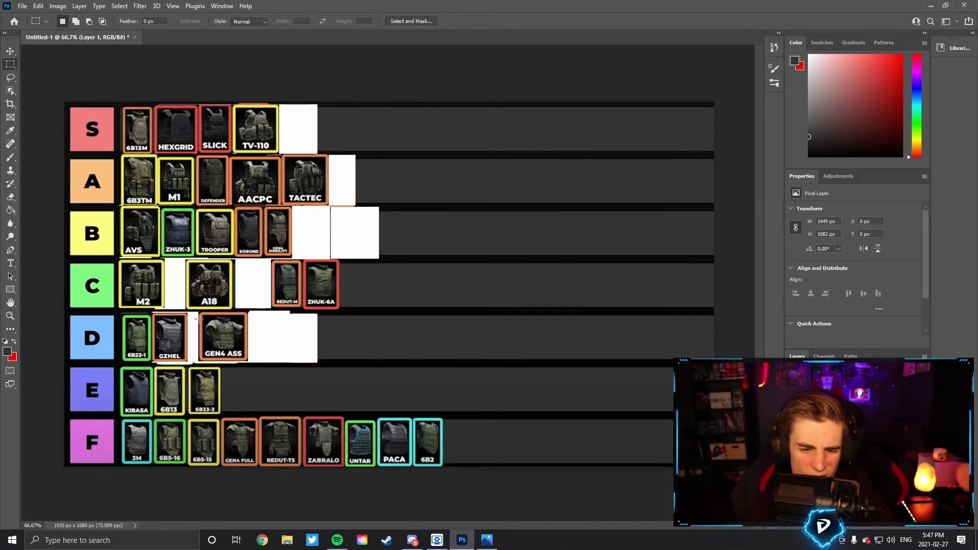
drag(199, 312, 217, 342)
key(v)
click(31, 91)
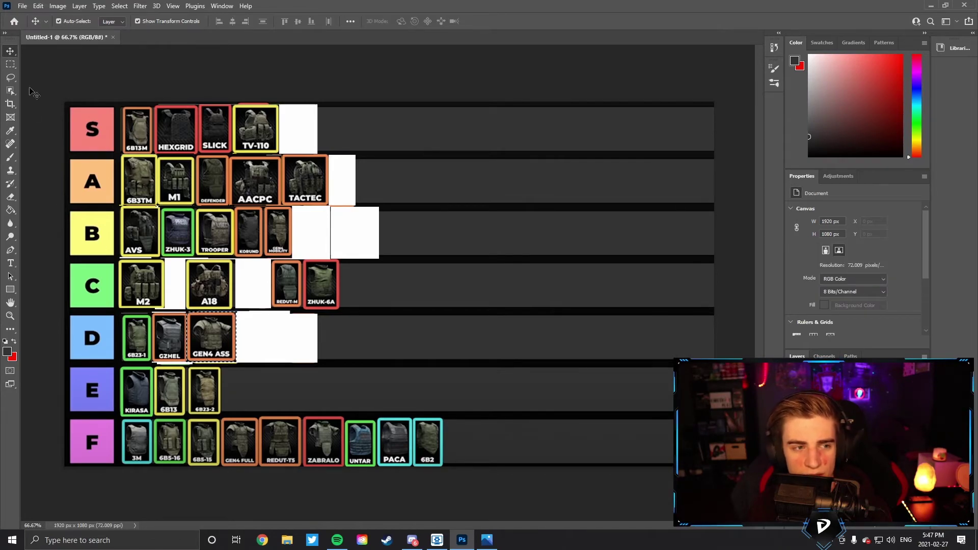
Step: Close the gaps between the C row tiles and paint over the white patches in the rows with the dark gray brush
click(11, 65)
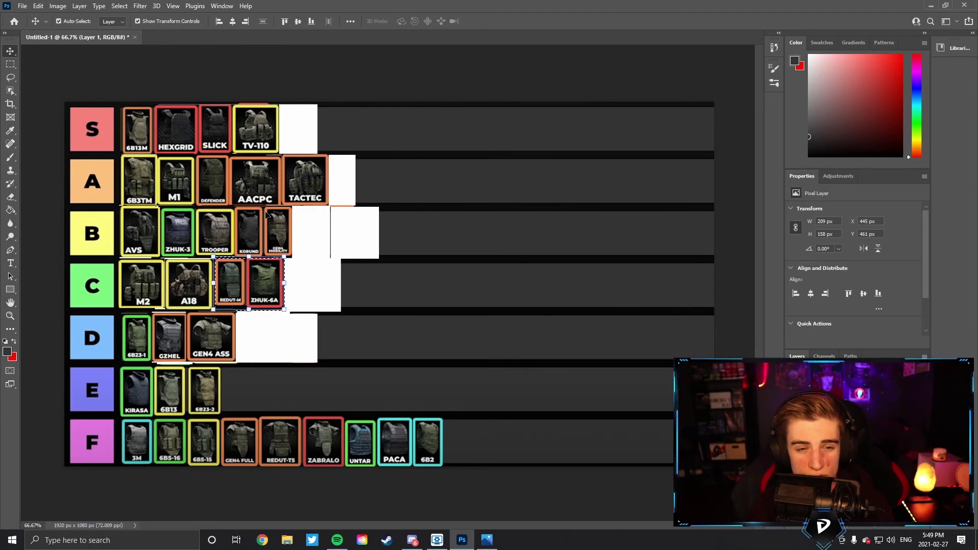
click(242, 353)
key(b)
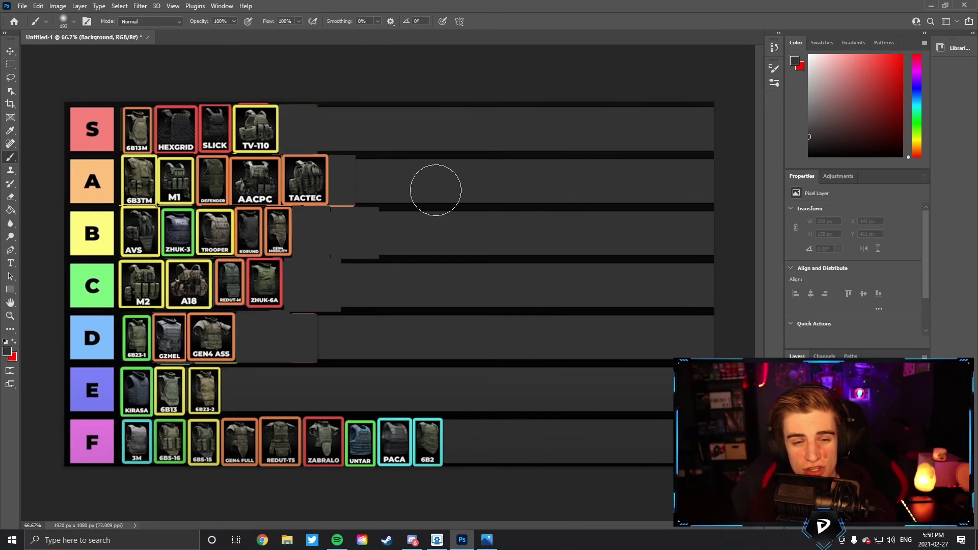